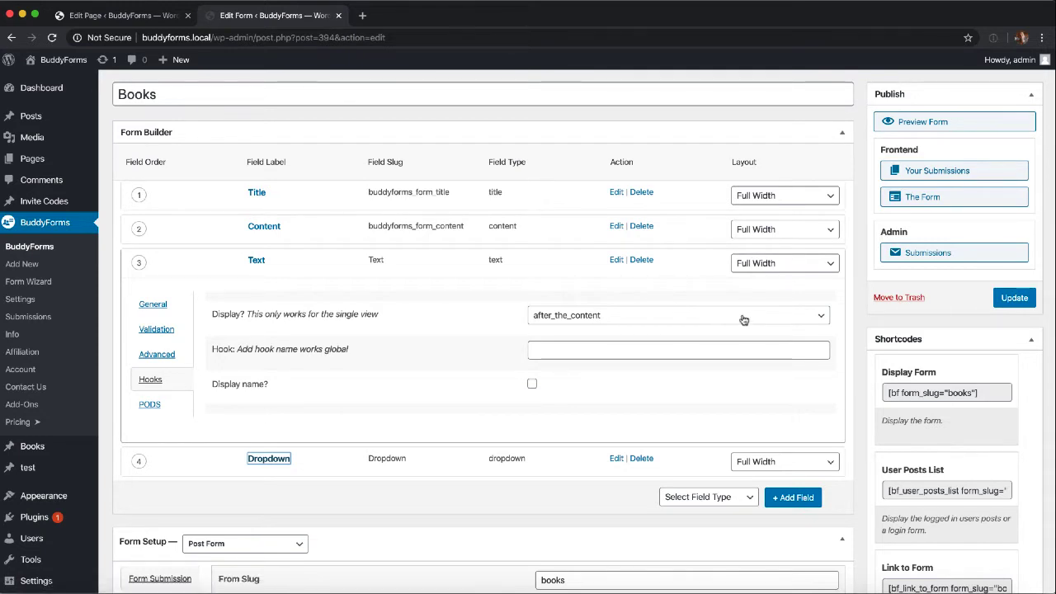
Keep the Text field after_the_content, set a Dropdown display position, save, and open My Books.
click(743, 319)
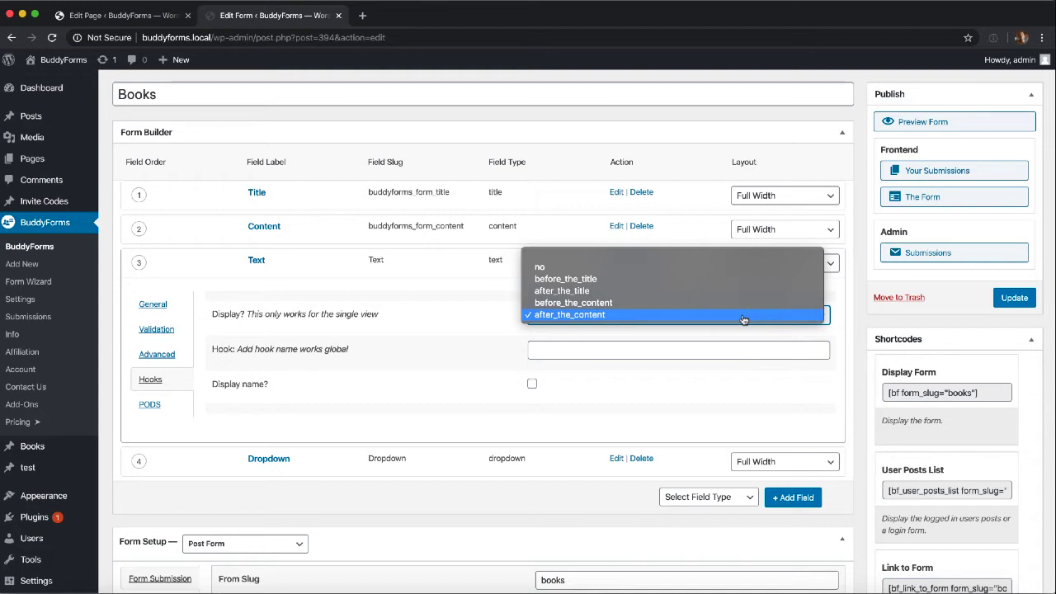
click(710, 316)
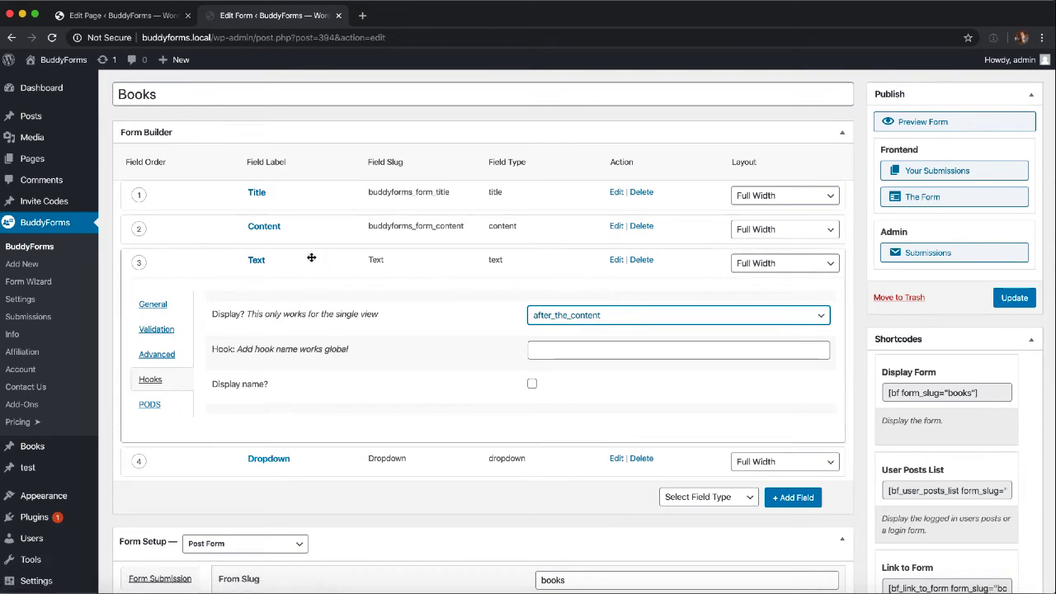
click(350, 458)
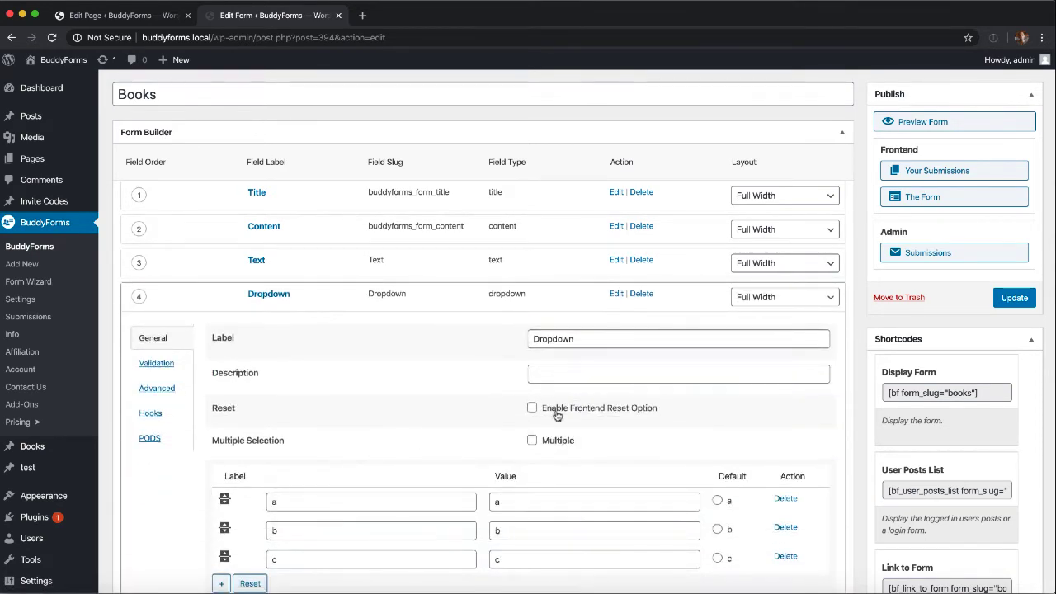
scroll(655, 400, down, 1)
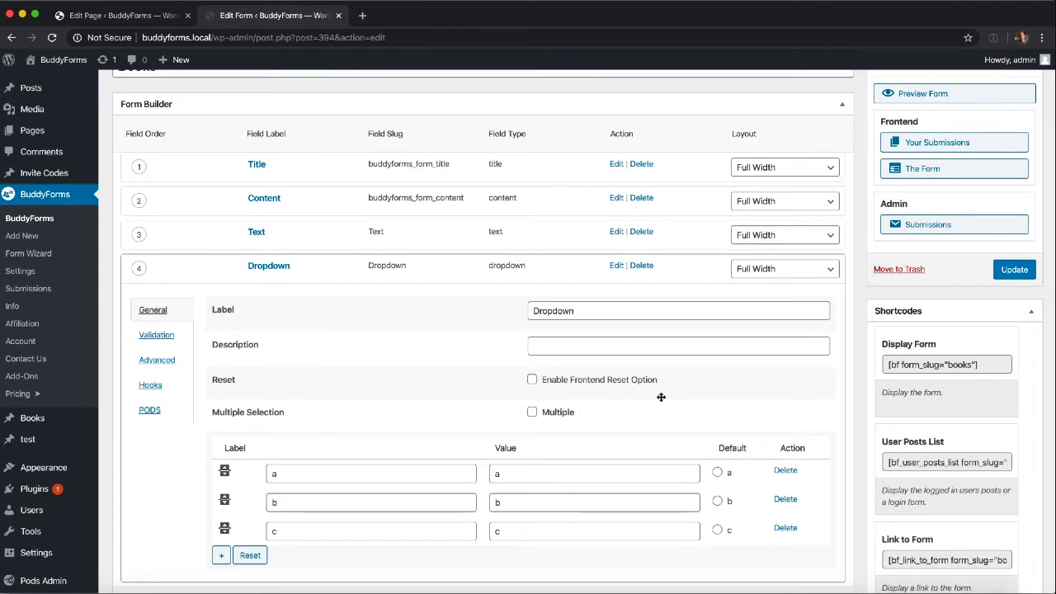
click(150, 385)
click(612, 325)
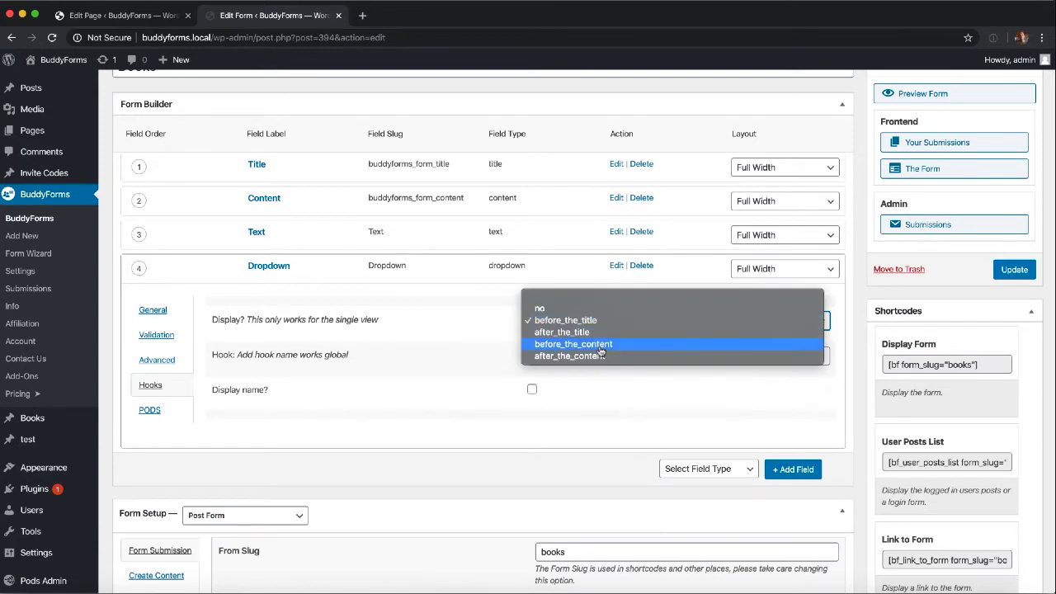
click(843, 337)
click(1011, 270)
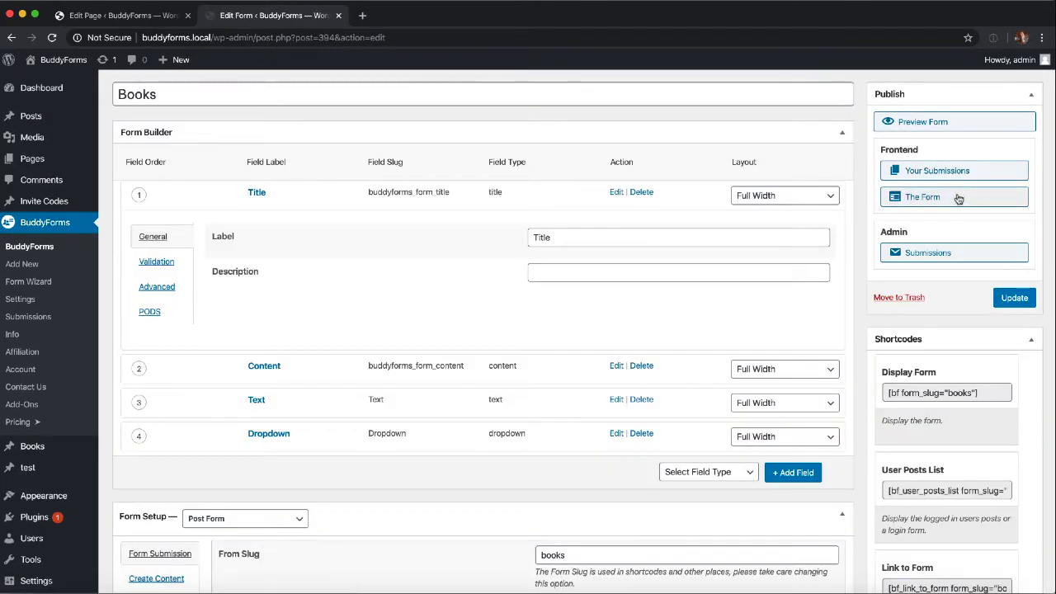
click(957, 199)
Enter the book title 'This is our first book' and content 'with some nice content about a book'.
click(257, 352)
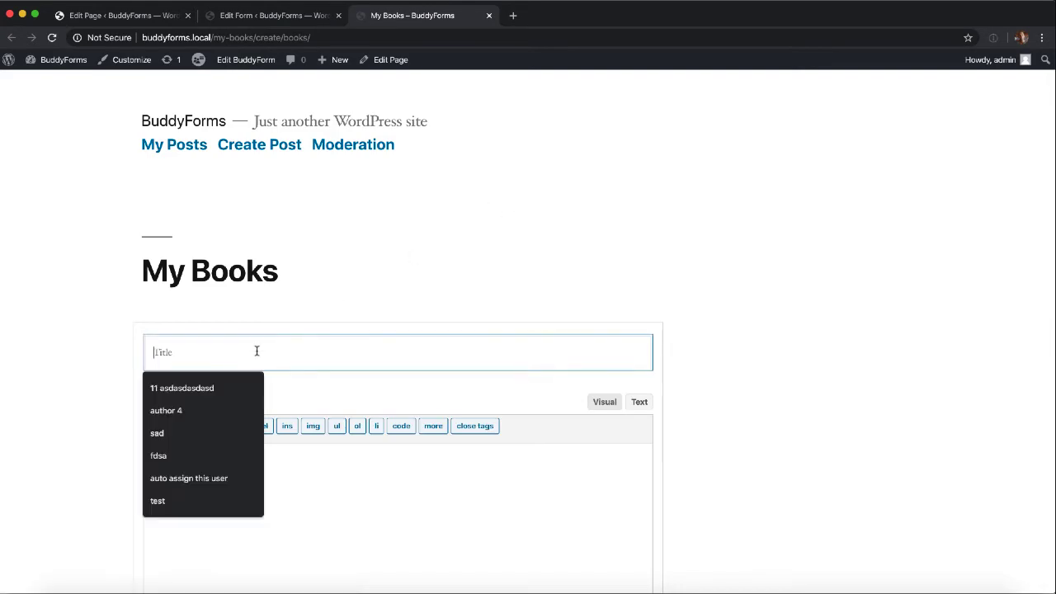
text(This is ou)
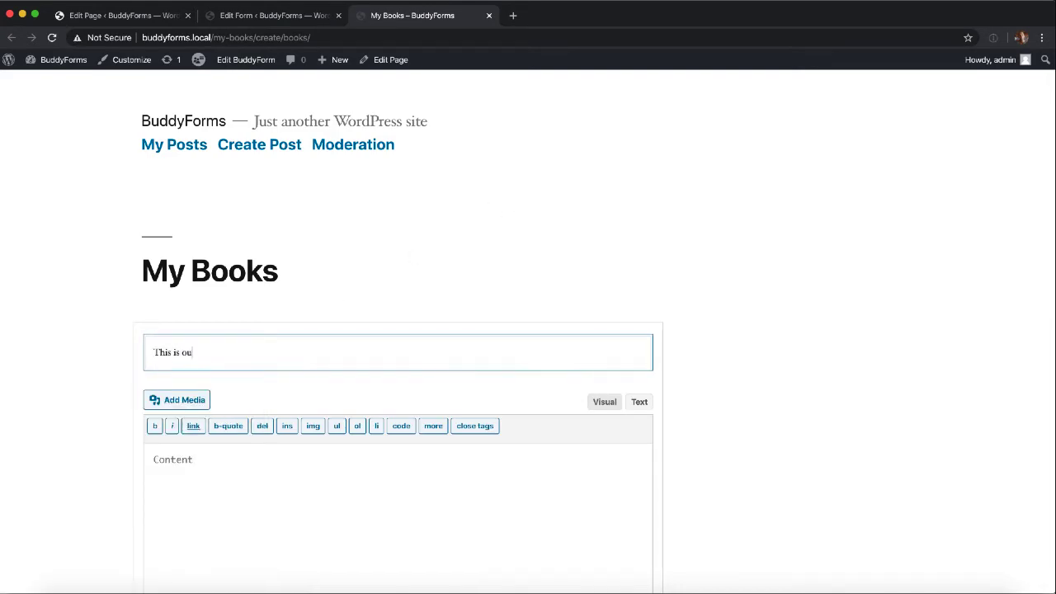
text(r first book)
click(266, 507)
text(with )
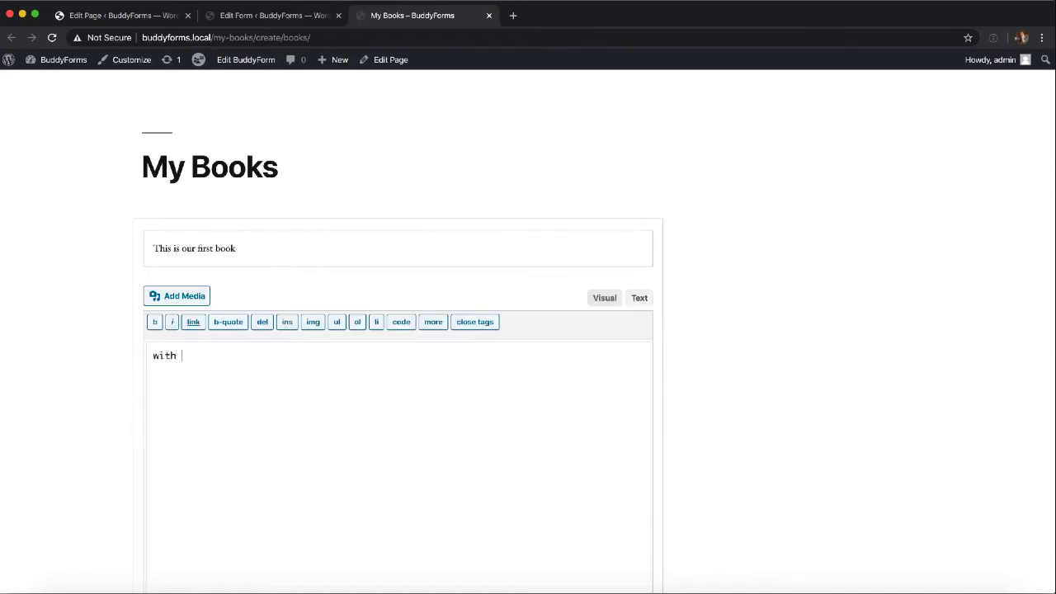
text(some nice content about)
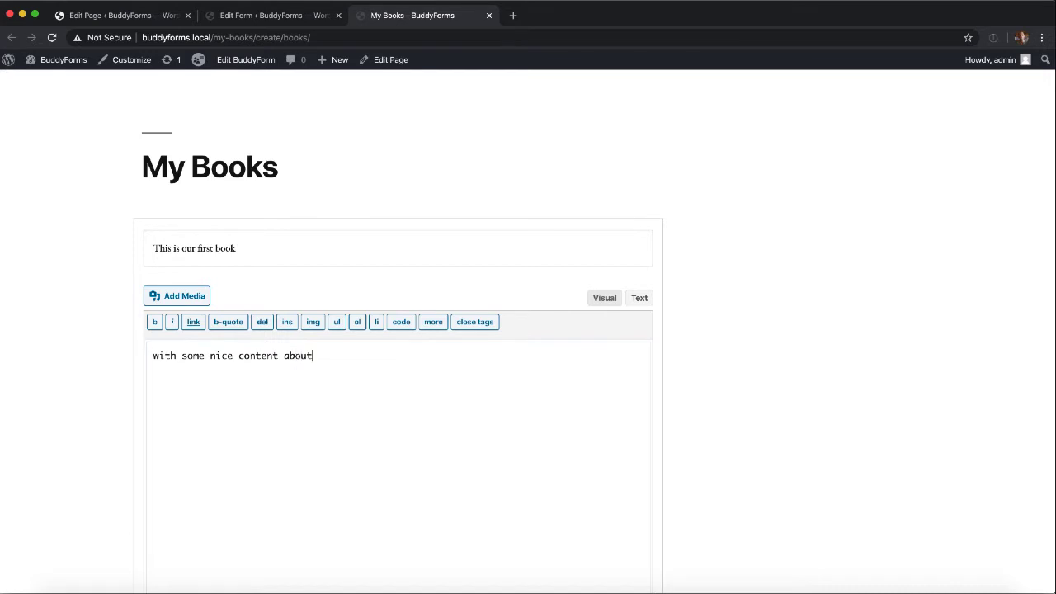
text( a book)
Fill the Text field with 'normal text field', choose b in the Dropdown, and submit the book.
scroll(382, 365, down, 5)
click(242, 261)
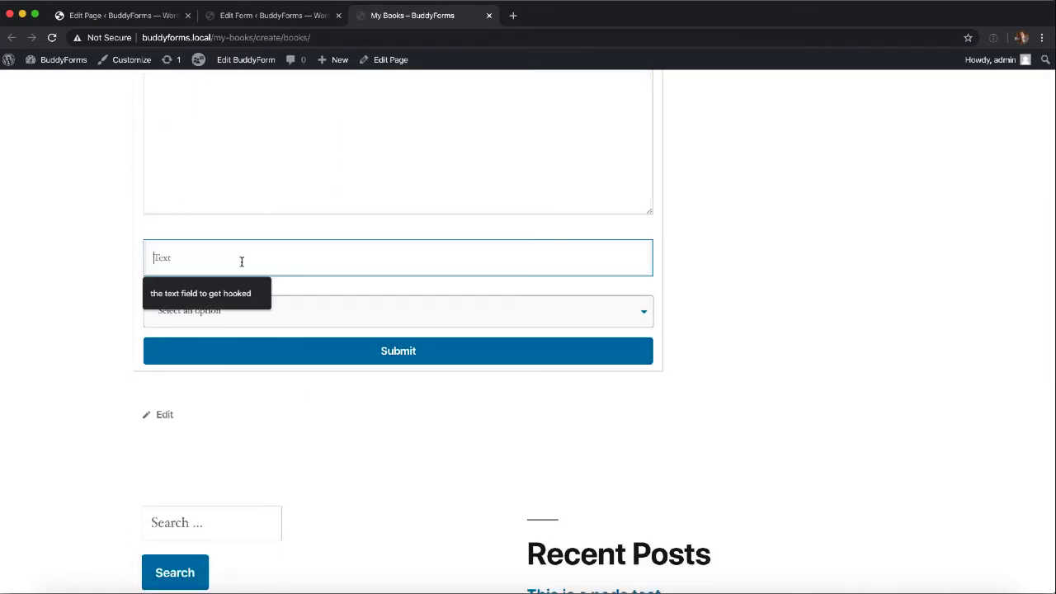
text(normal )
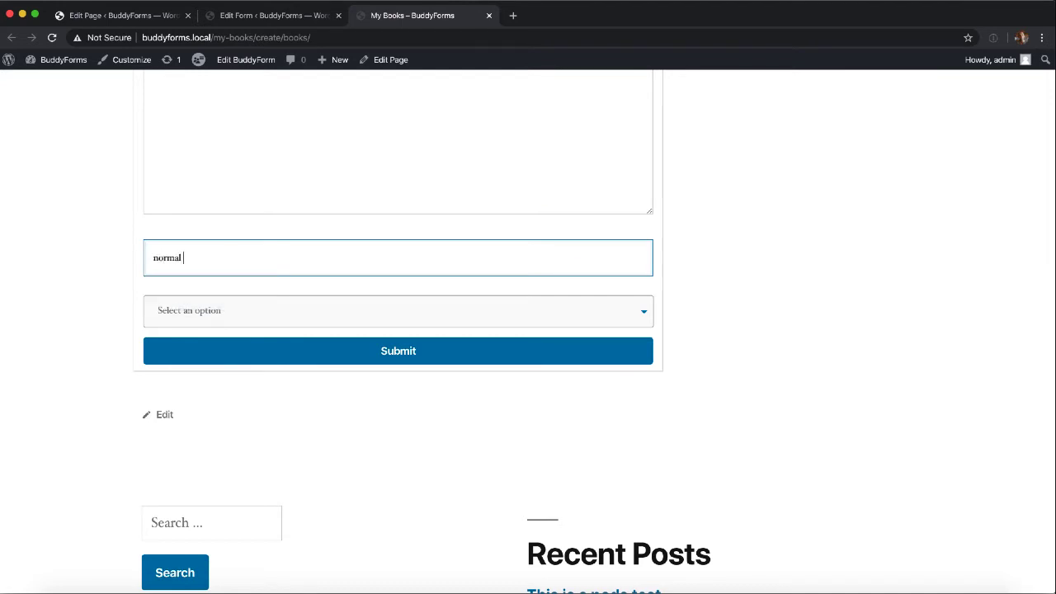
text(text field)
click(213, 316)
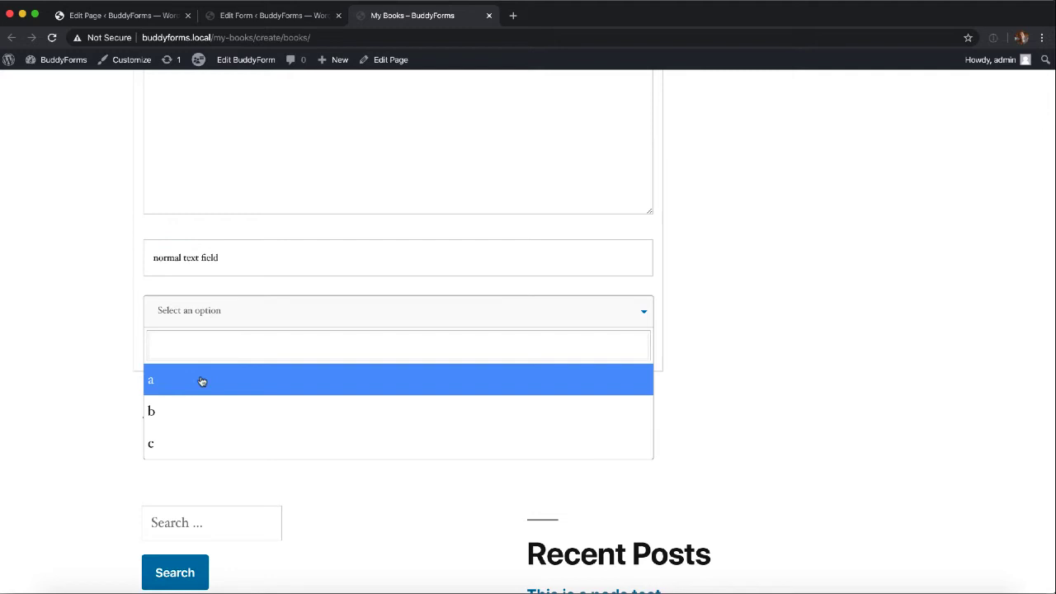
click(197, 420)
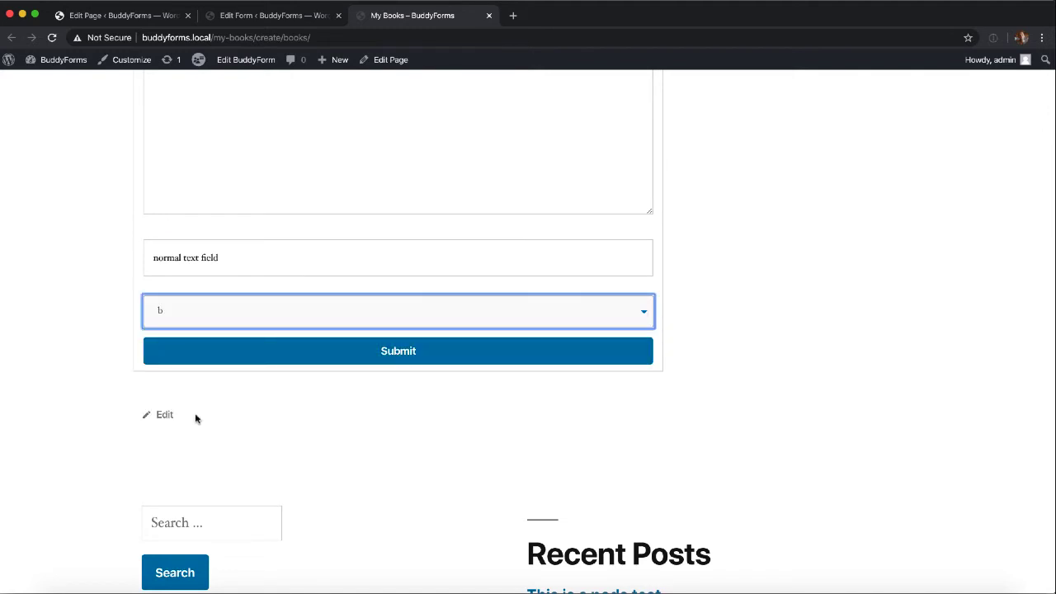
click(402, 353)
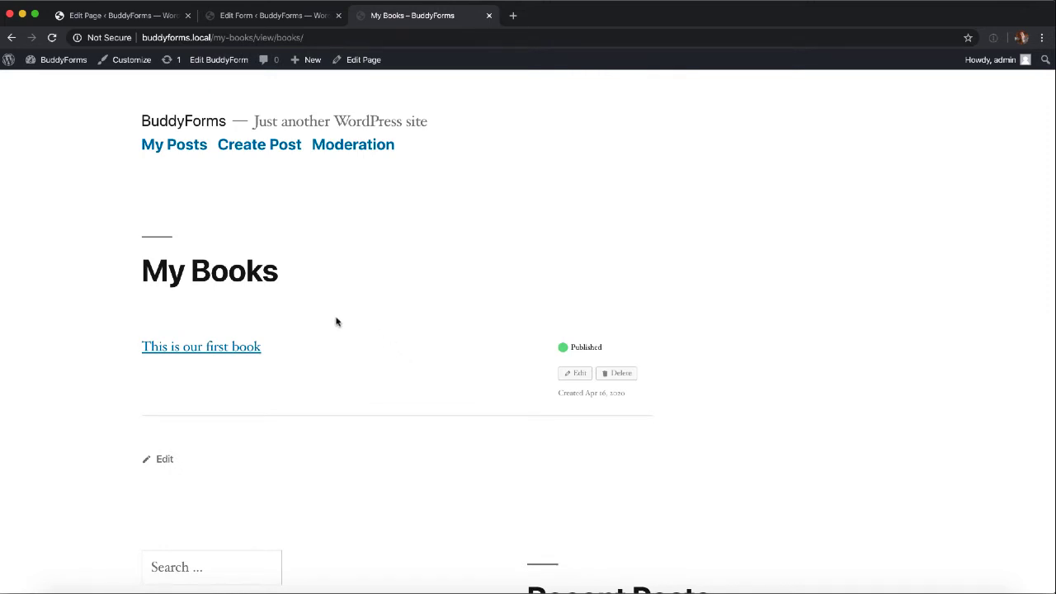
Open the new book's page and highlight its content, text value, and dropdown value b.
click(215, 350)
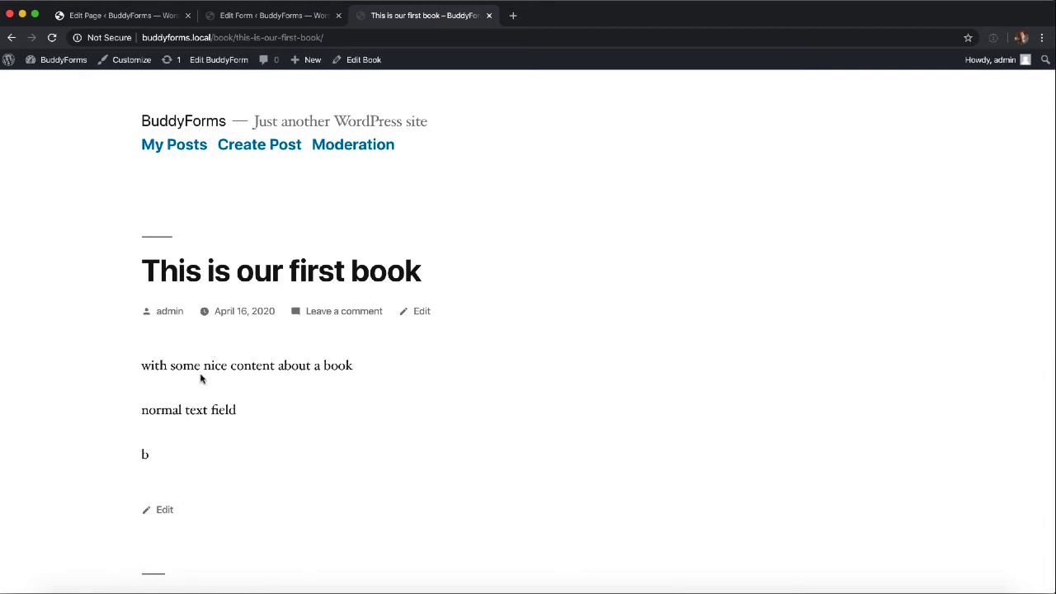
drag(141, 365, 371, 373)
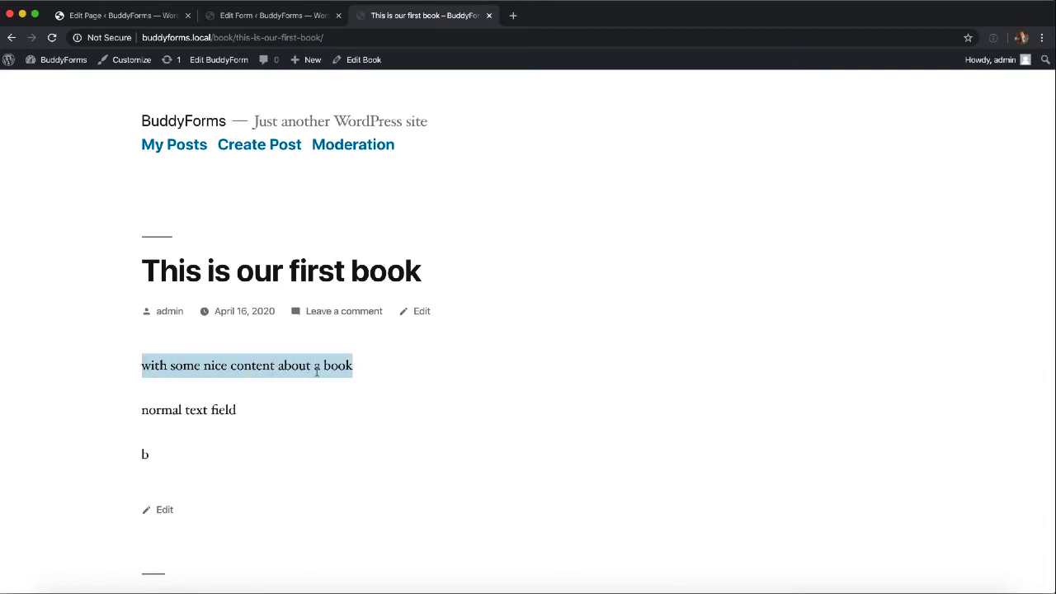
drag(141, 410, 251, 421)
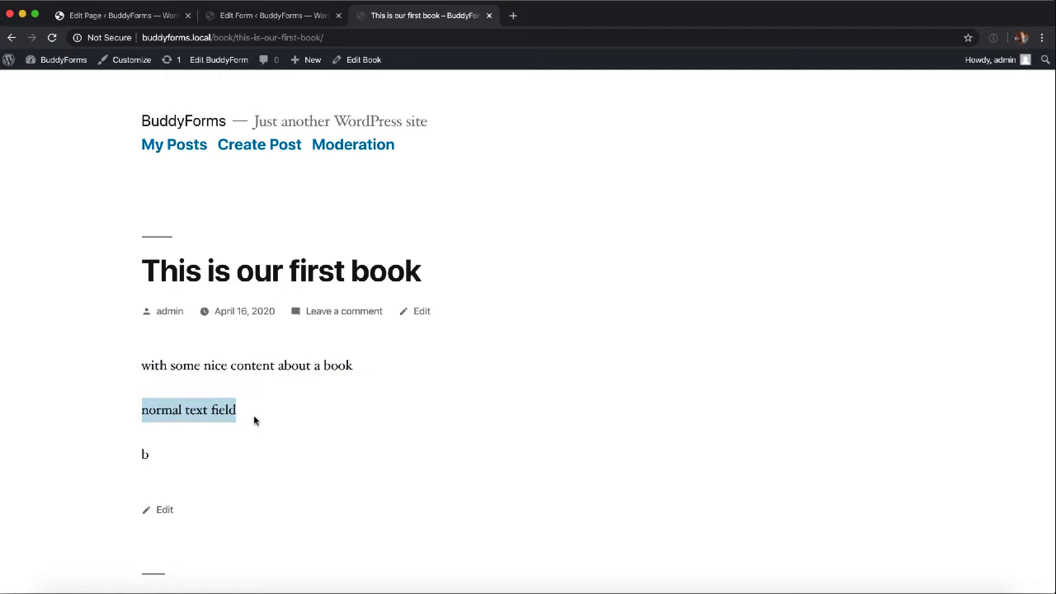
drag(142, 453, 153, 456)
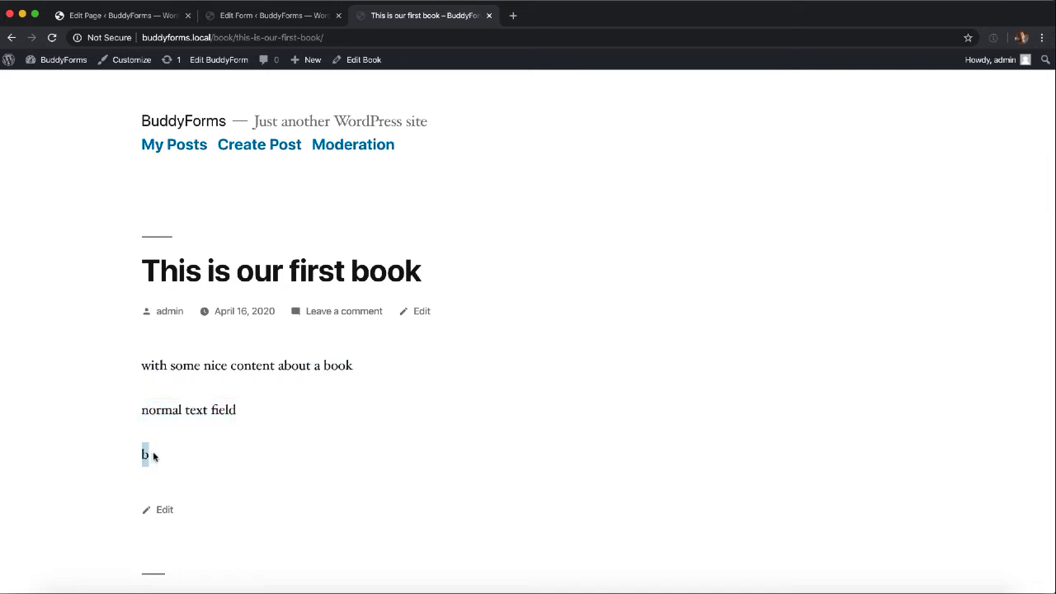
Show the Dropdown field before_the_content with its name displayed.
click(267, 16)
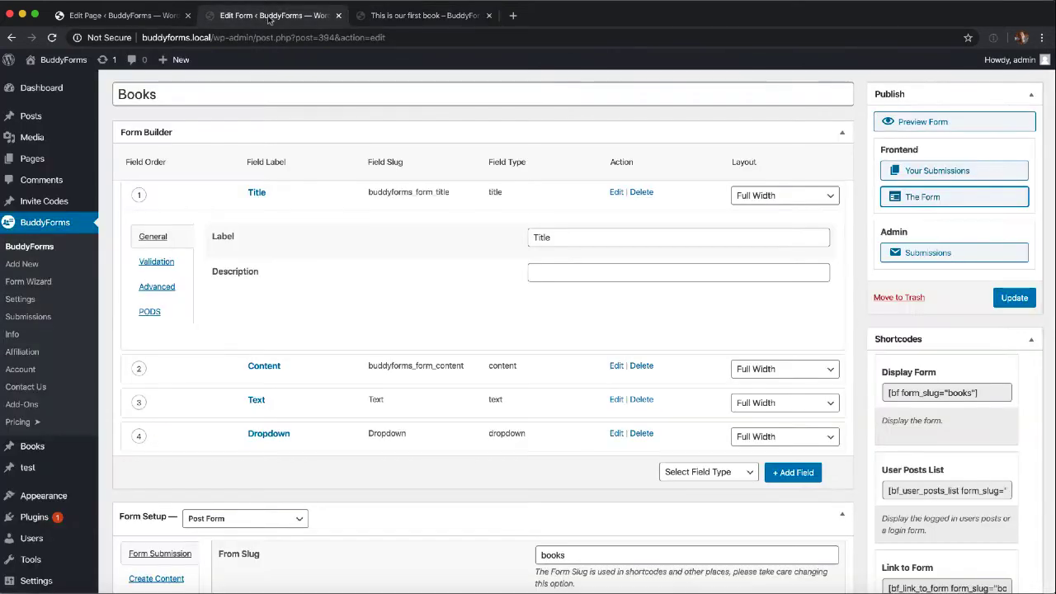
click(271, 434)
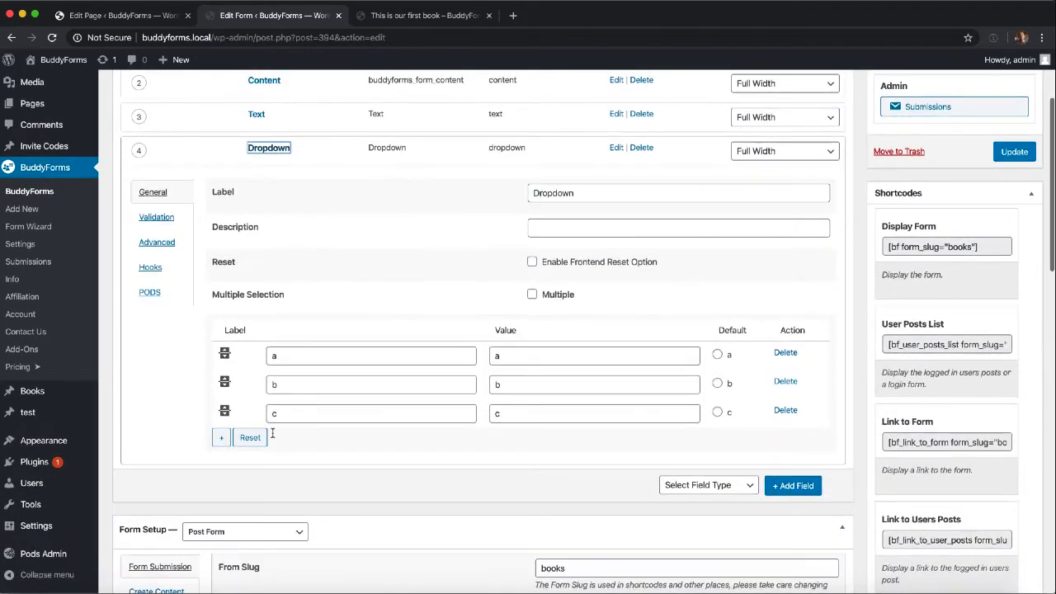
click(152, 269)
click(573, 202)
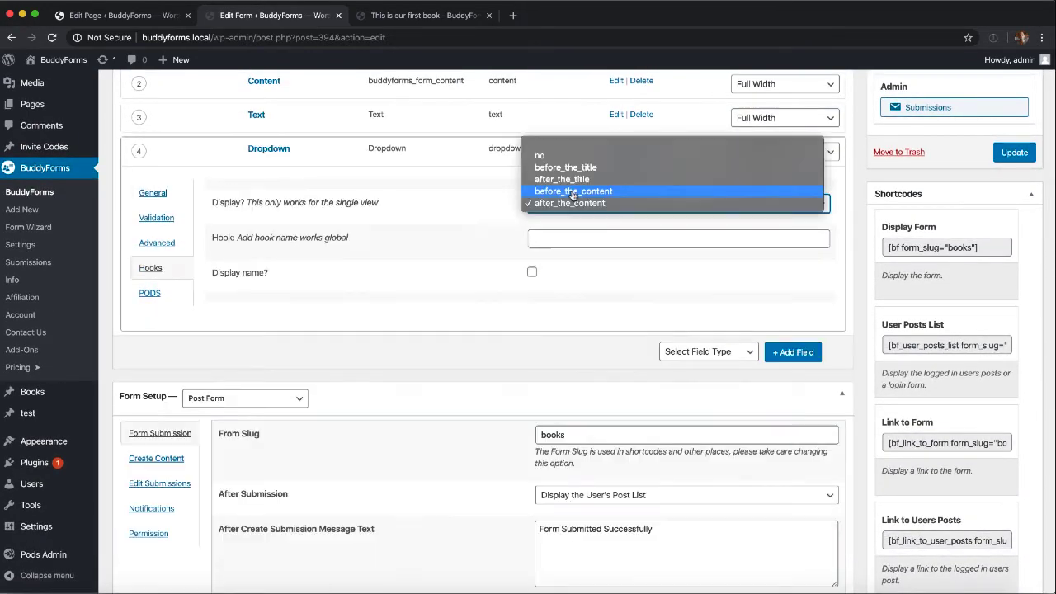
click(573, 191)
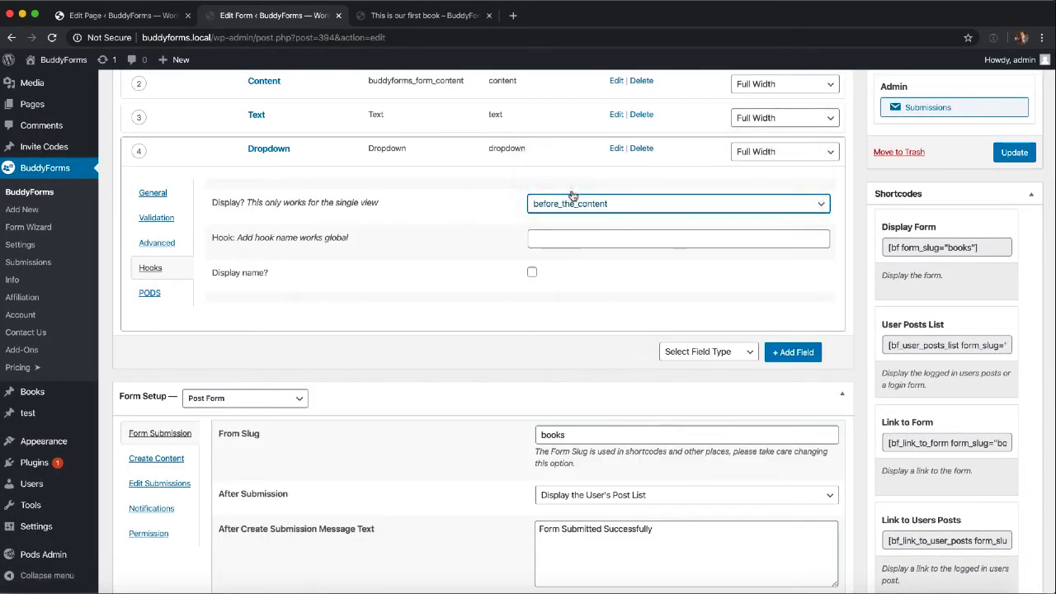
click(532, 274)
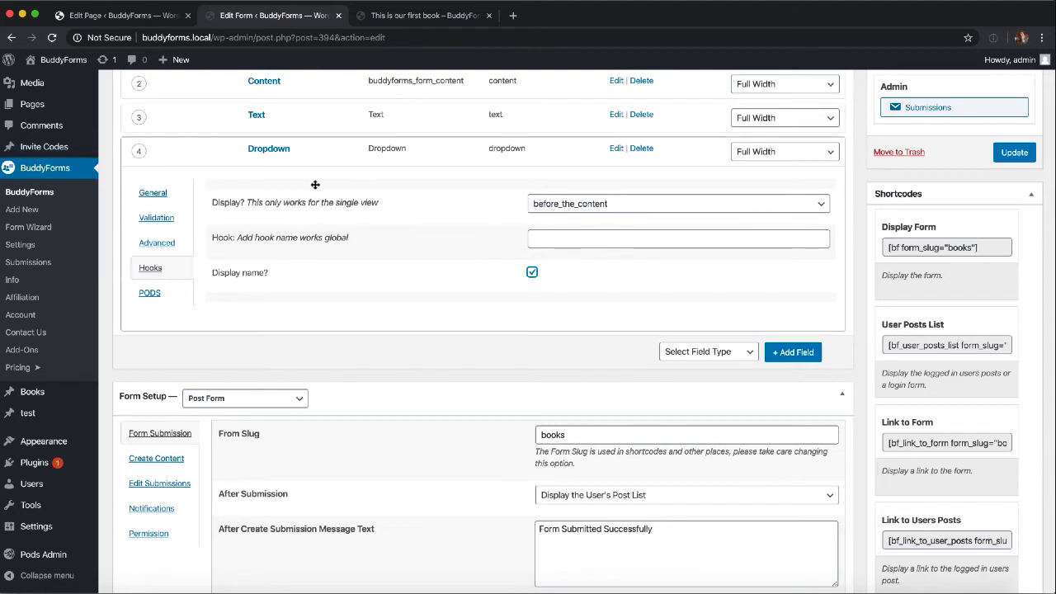
Rename the Dropdown field label to 'Dropdown Label' and update the Books form.
click(152, 193)
click(599, 194)
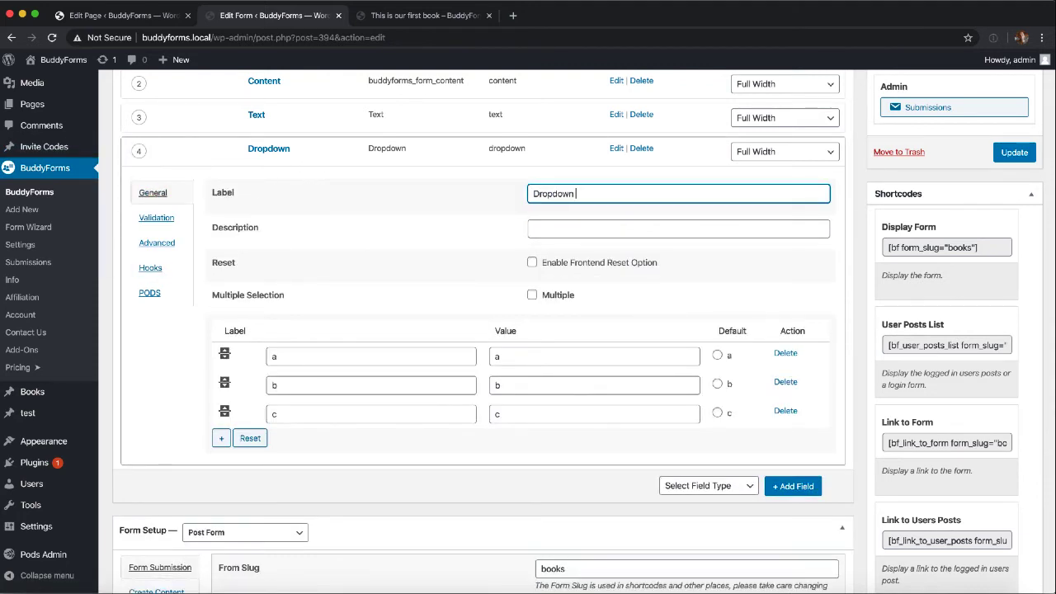
text(Label)
click(1023, 152)
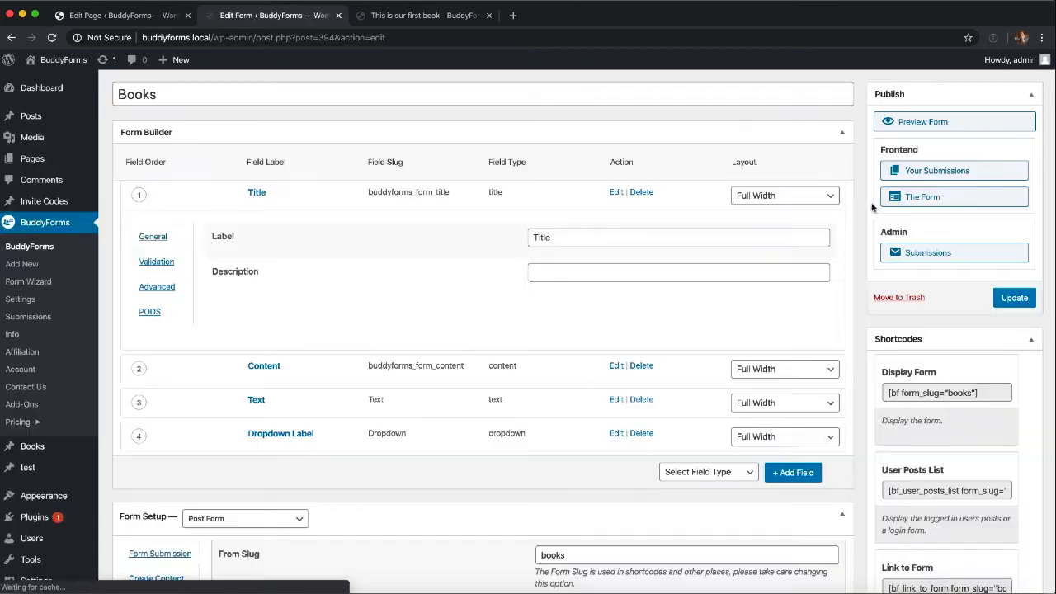
Open 'This is our first book' from the submissions list and highlight Dropdown Label above its content.
click(931, 172)
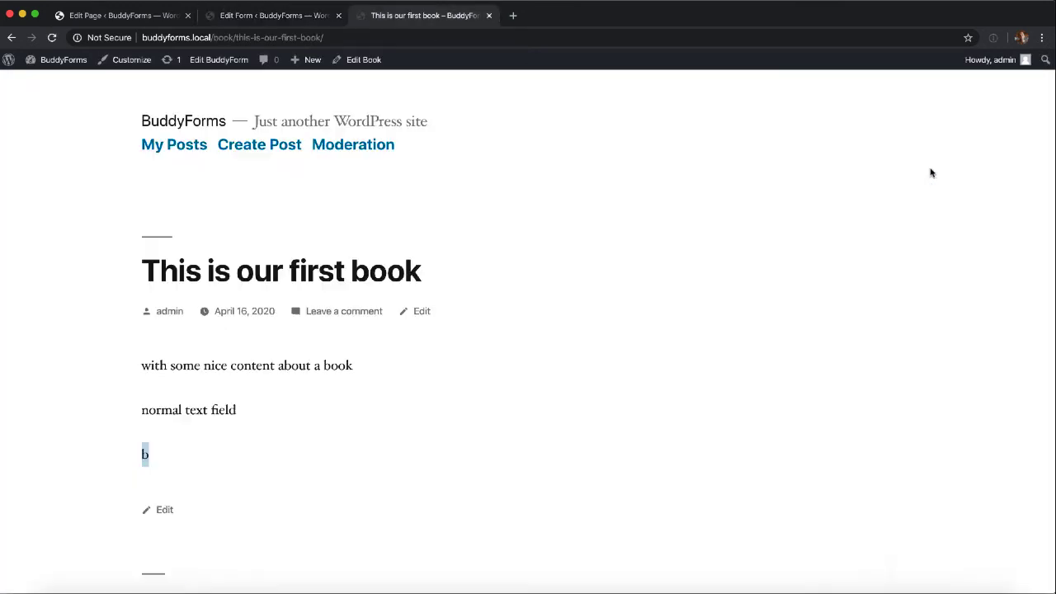
click(217, 346)
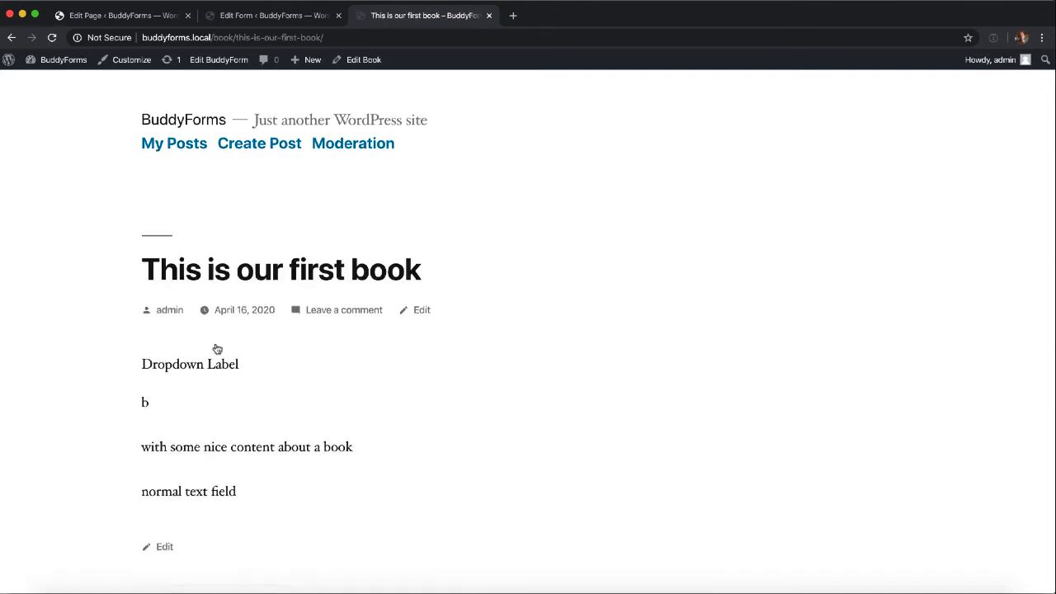
drag(142, 267, 240, 275)
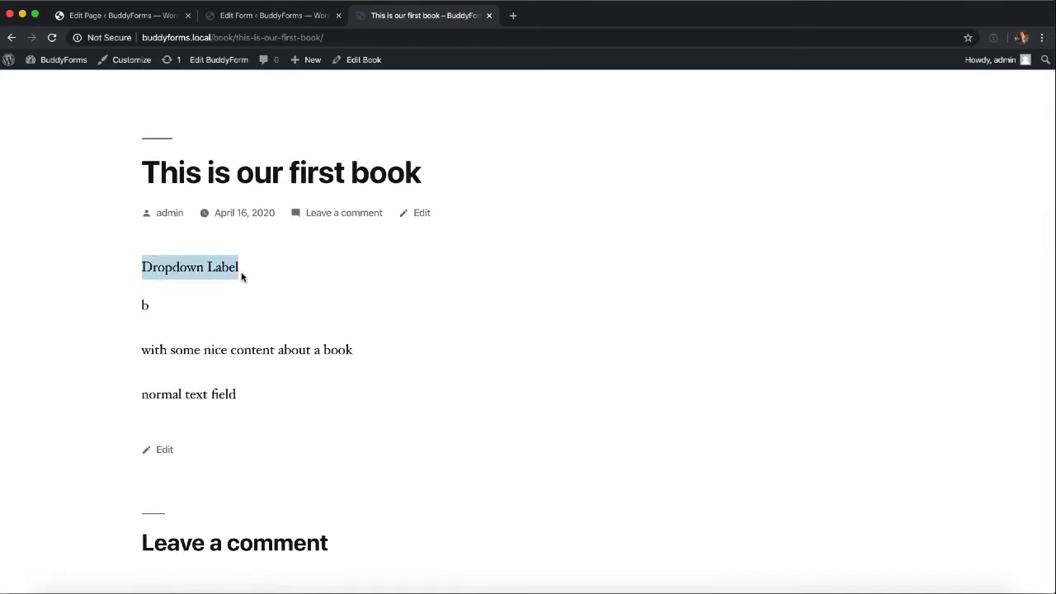
click(162, 304)
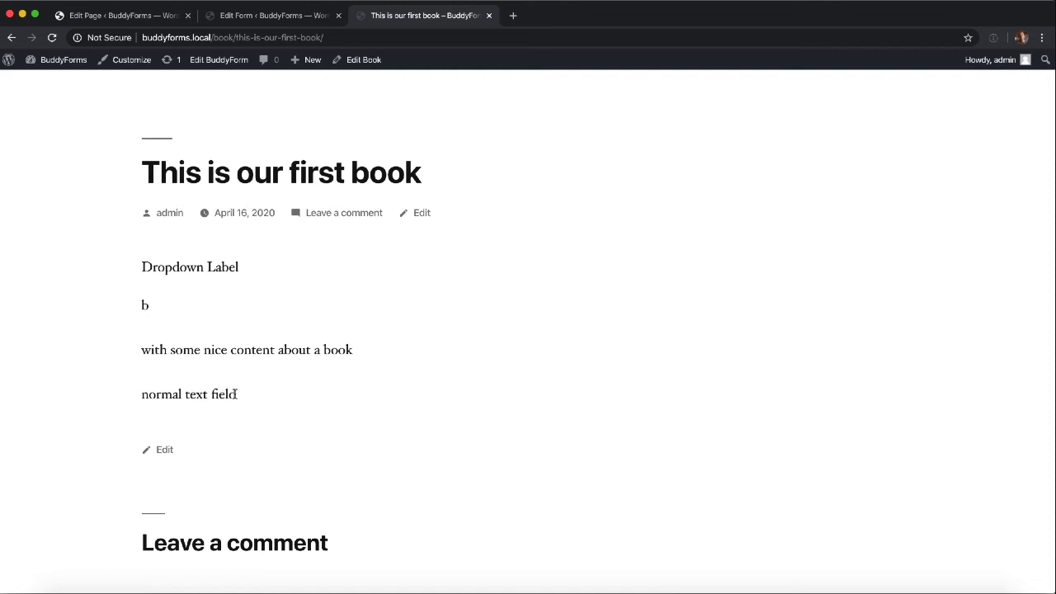
Enable showing the Books form elements as a table on the single view, then update the form.
click(288, 18)
scroll(404, 316, down, 15)
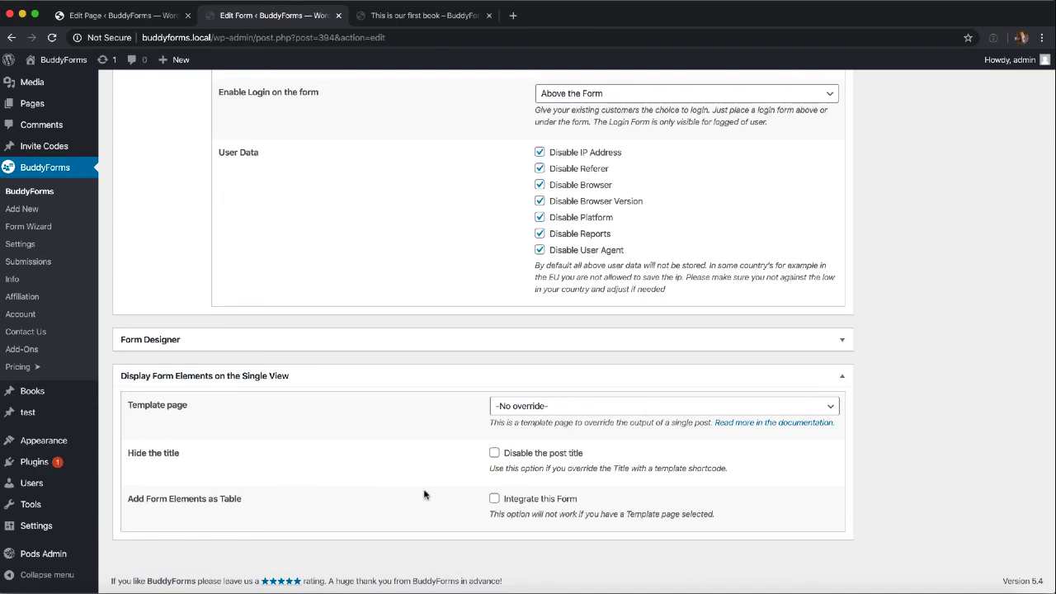
click(494, 498)
scroll(990, 333, up, 3)
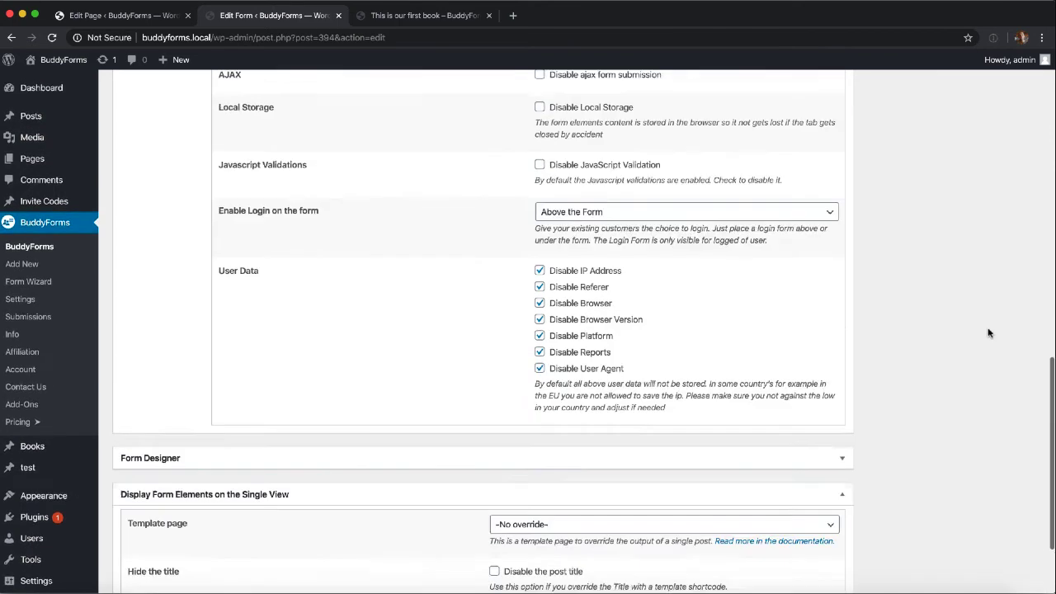
scroll(990, 333, up, 10)
click(1016, 239)
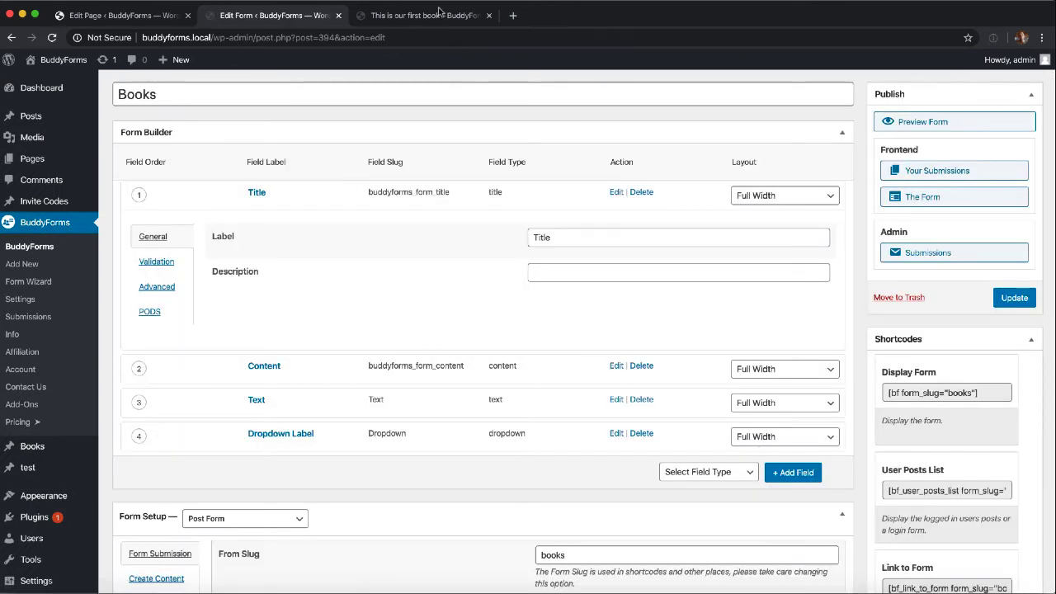
Reload the book post to see the table of Text and Dropdown Label values.
click(436, 15)
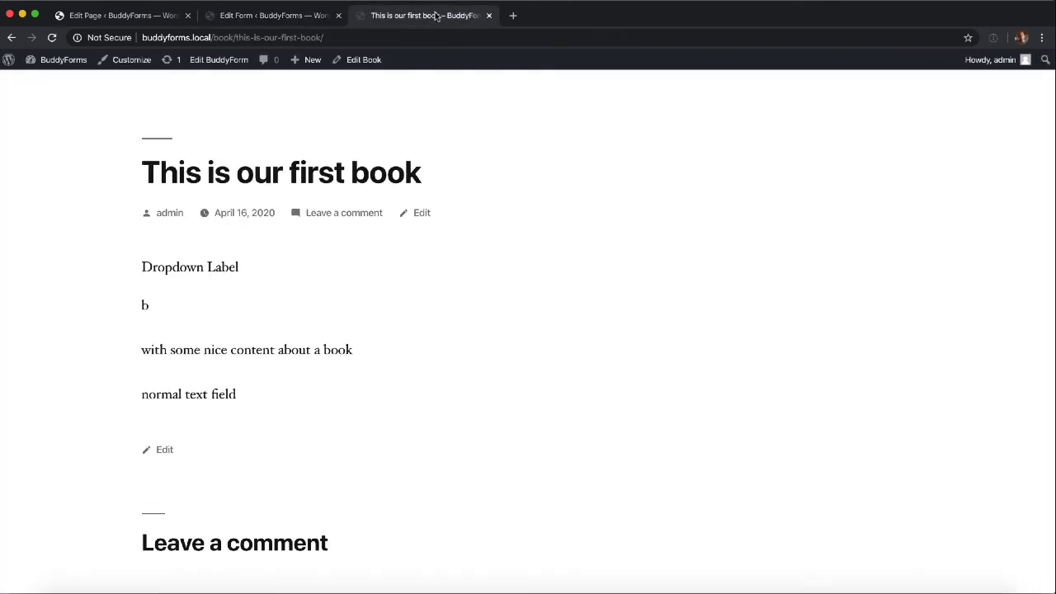
key(super+r)
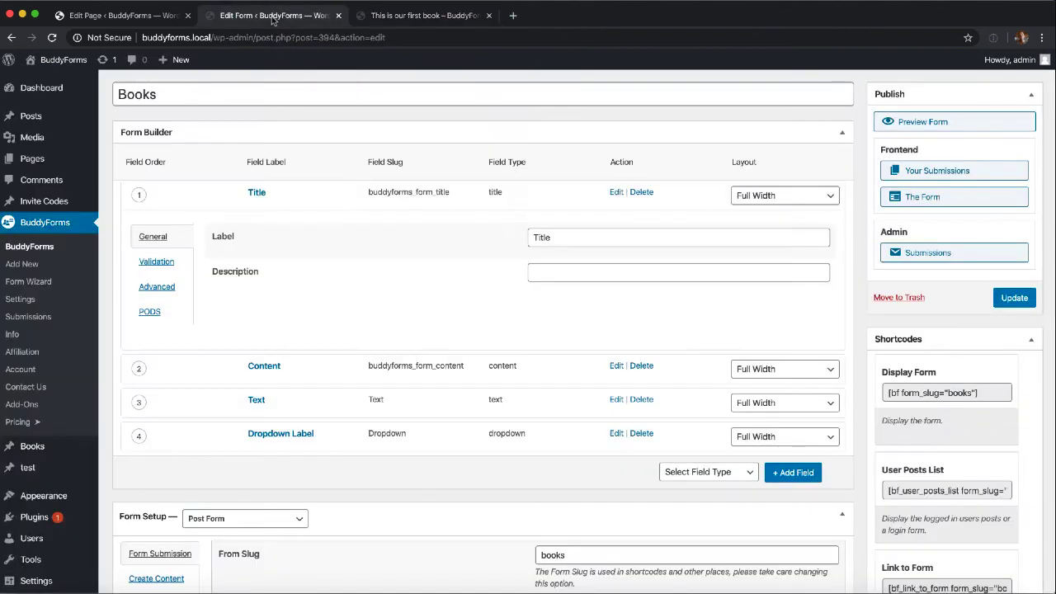
scroll(371, 499, down, 20)
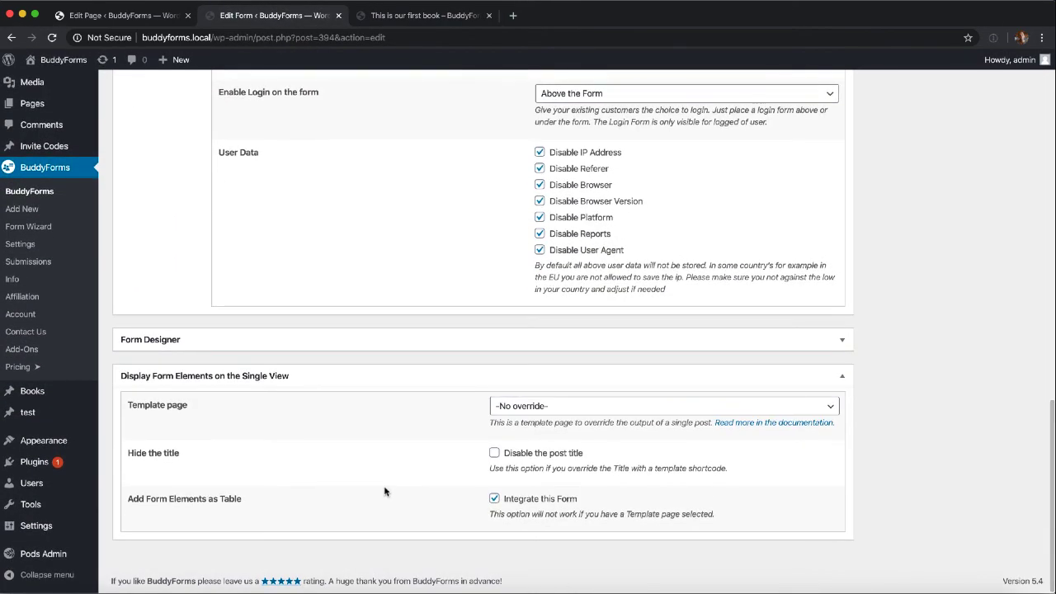